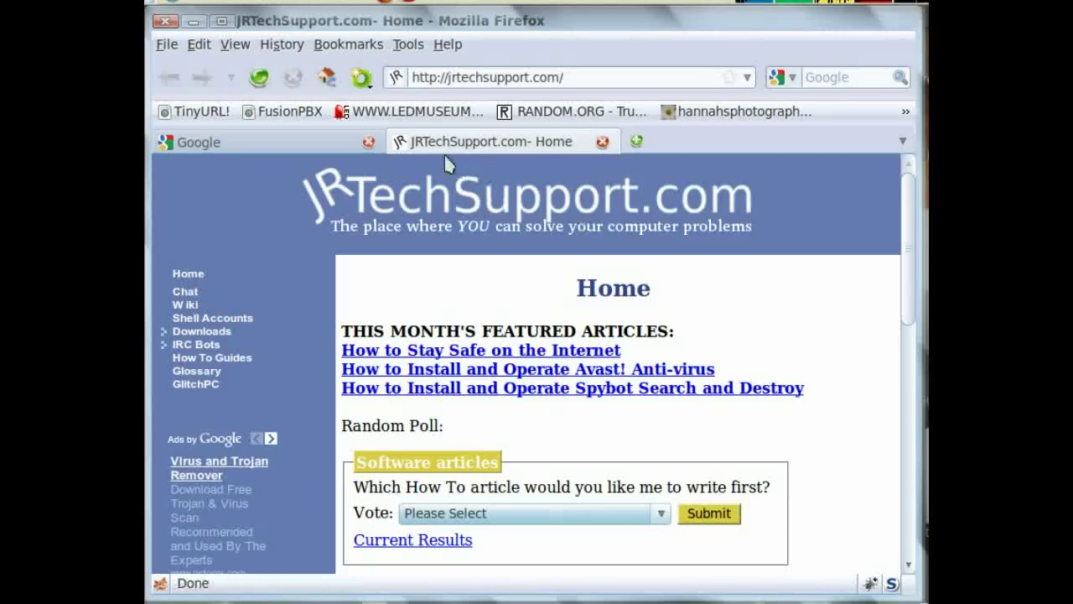
Step: Search Google for 'video4fuze' from the Google search tab
{"action": "left_click", "coordinate": [337, 144]}
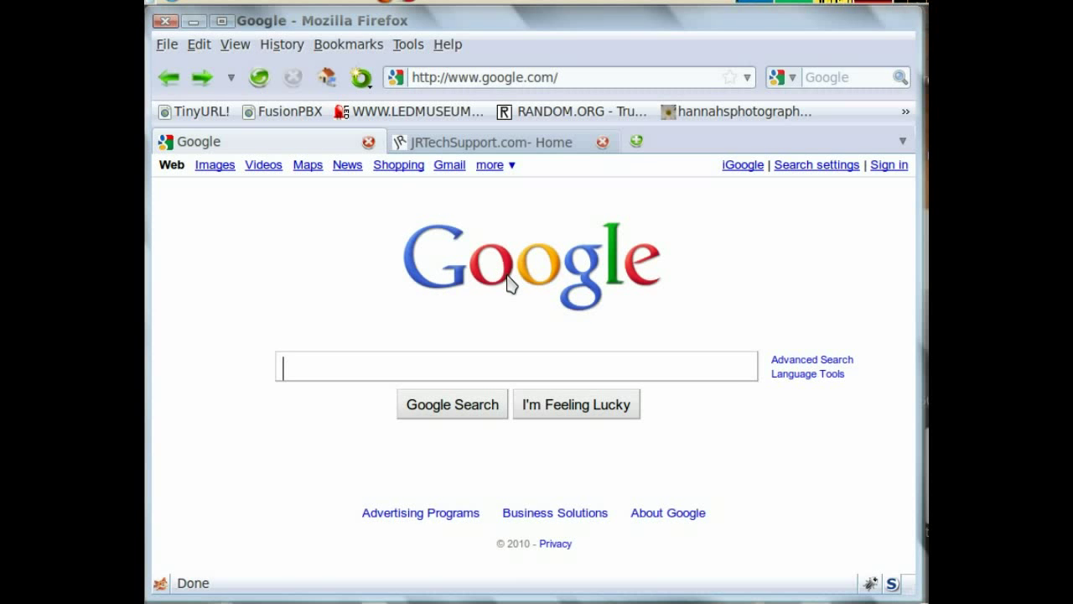
{"action": "type", "text": "4fuze"}
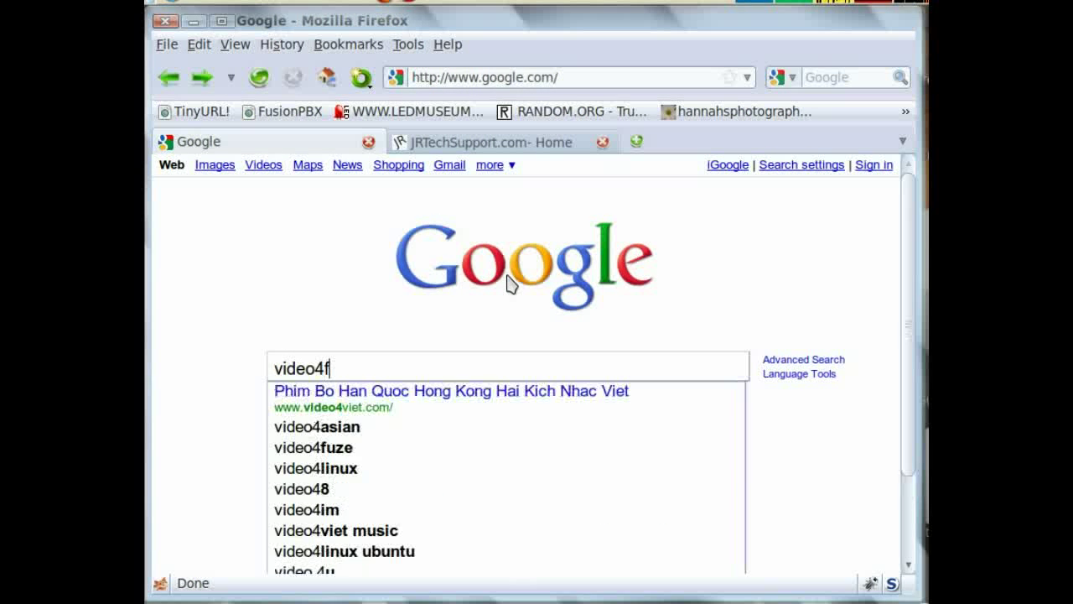
{"action": "key", "text": "Return"}
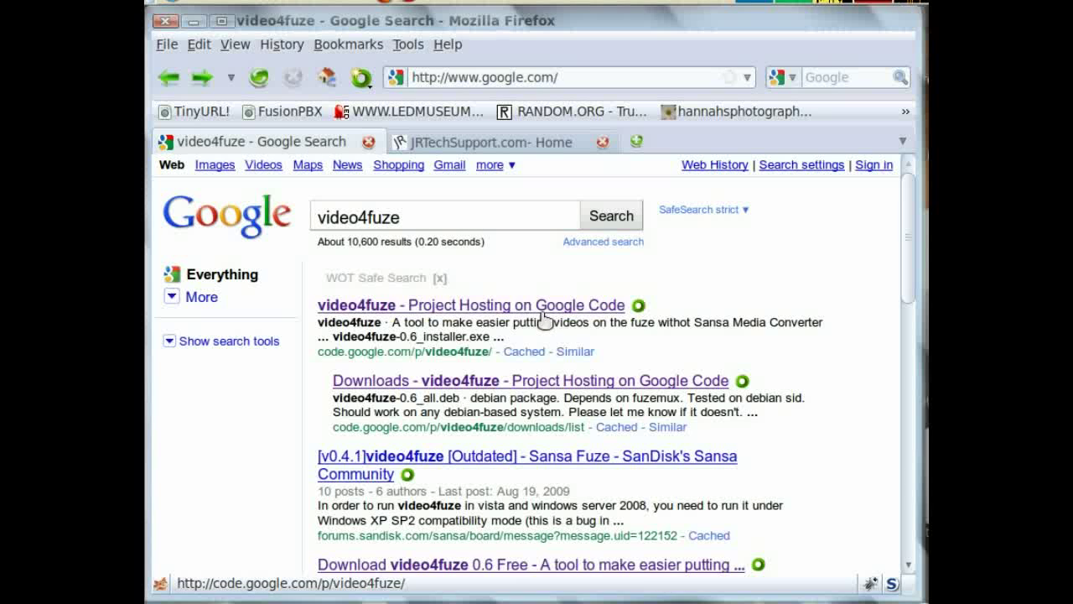
Step: Go to the video4fuze Google Code project page and its Downloads list
{"action": "left_click", "coordinate": [542, 312]}
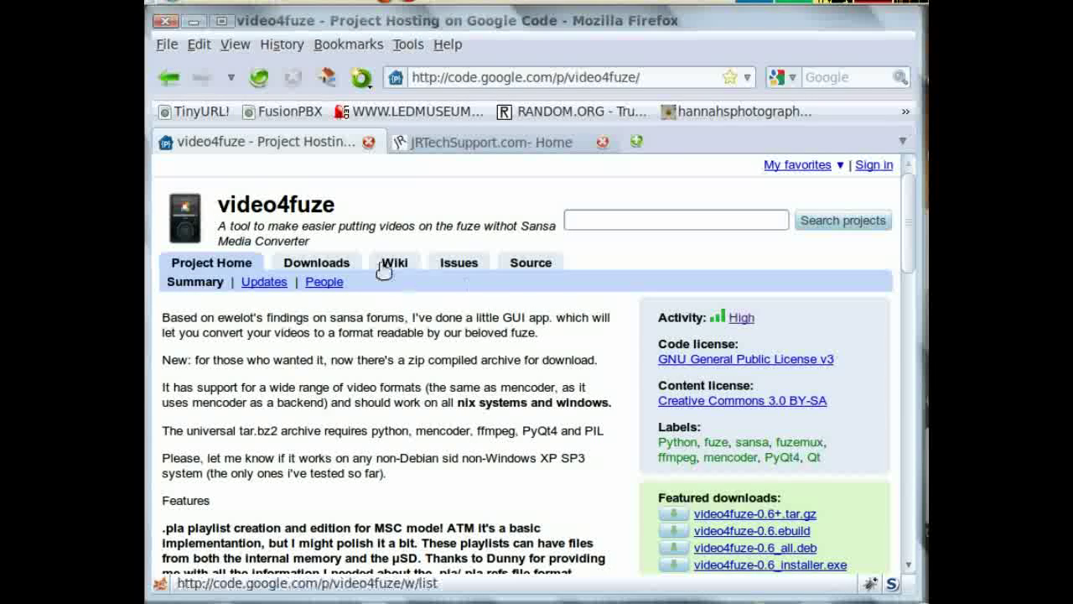
{"action": "left_click", "coordinate": [317, 262]}
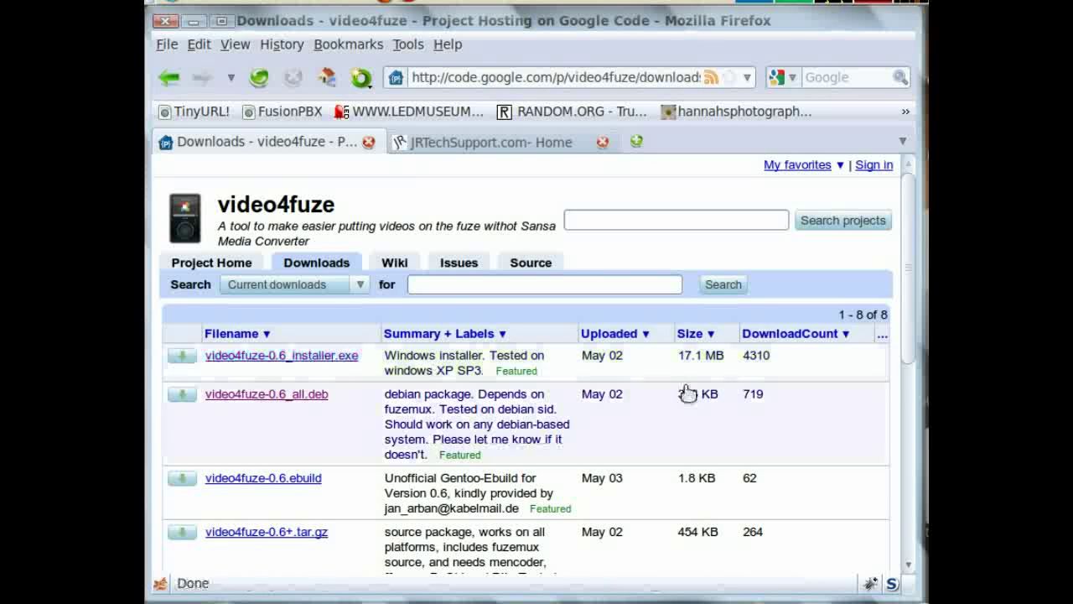
Step: Download fuzemux-0.1_i386.deb and video4fuze-0.6_all.deb from the Downloads list
{"action": "left_click_drag", "start_coordinate": [912, 305], "coordinate": [268, 444]}
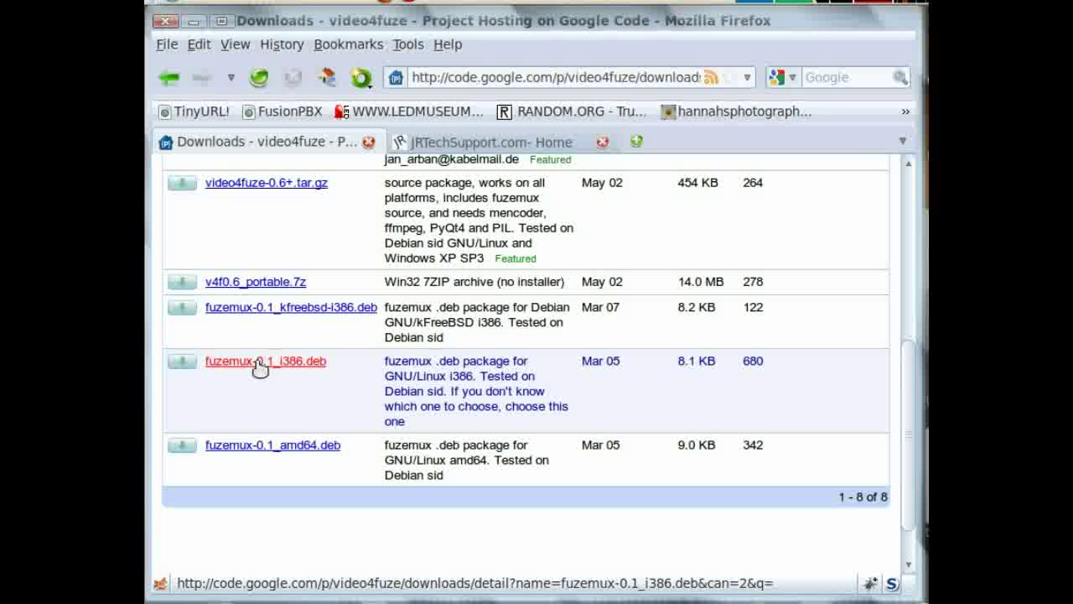
{"action": "left_click", "coordinate": [259, 369]}
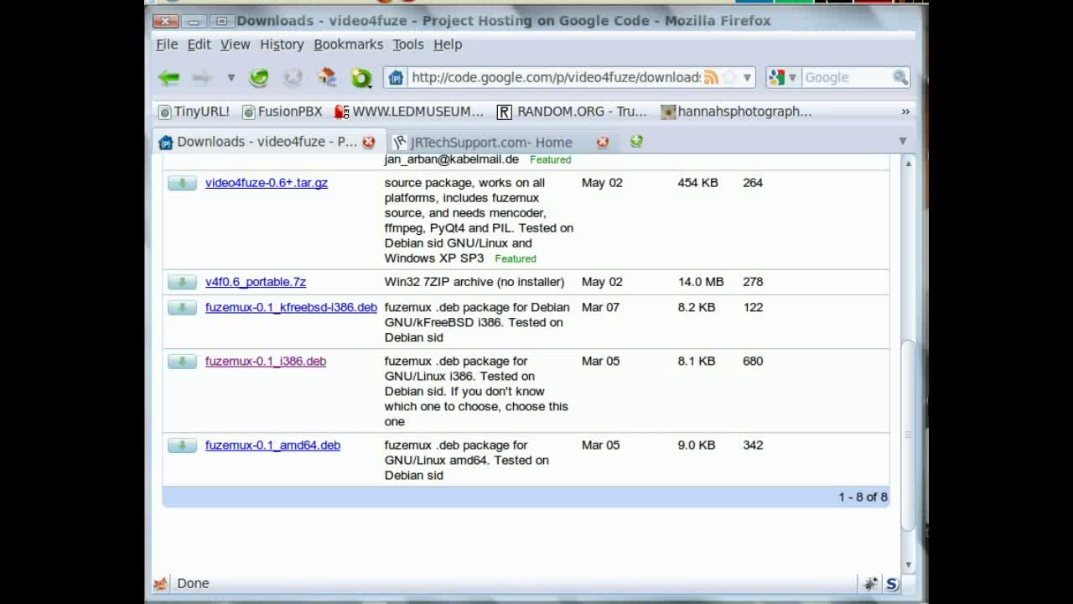
{"action": "left_click_drag", "start_coordinate": [911, 395], "coordinate": [906, 214]}
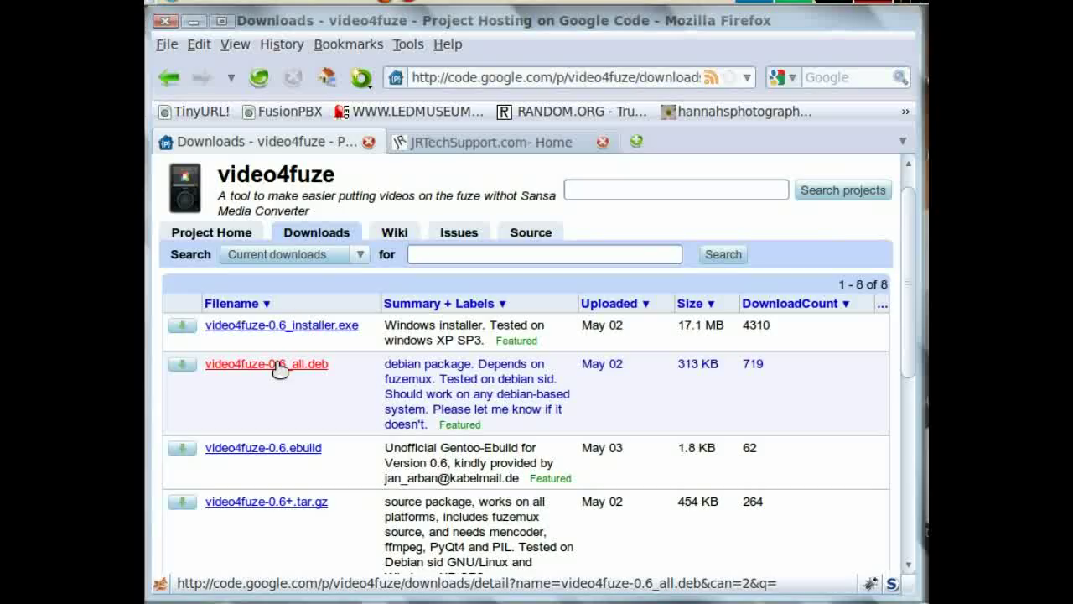
{"action": "left_click", "coordinate": [279, 370]}
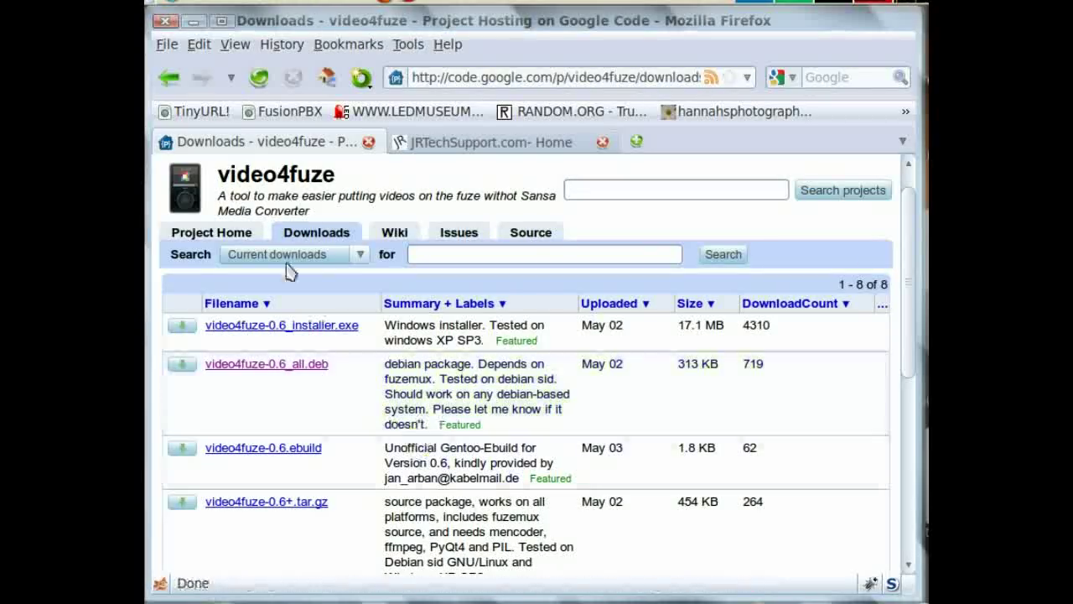
Step: Launch video4fuze from Applications > Other and add ILoveLunch.3gp from Videos
{"action": "left_click", "coordinate": [220, 2]}
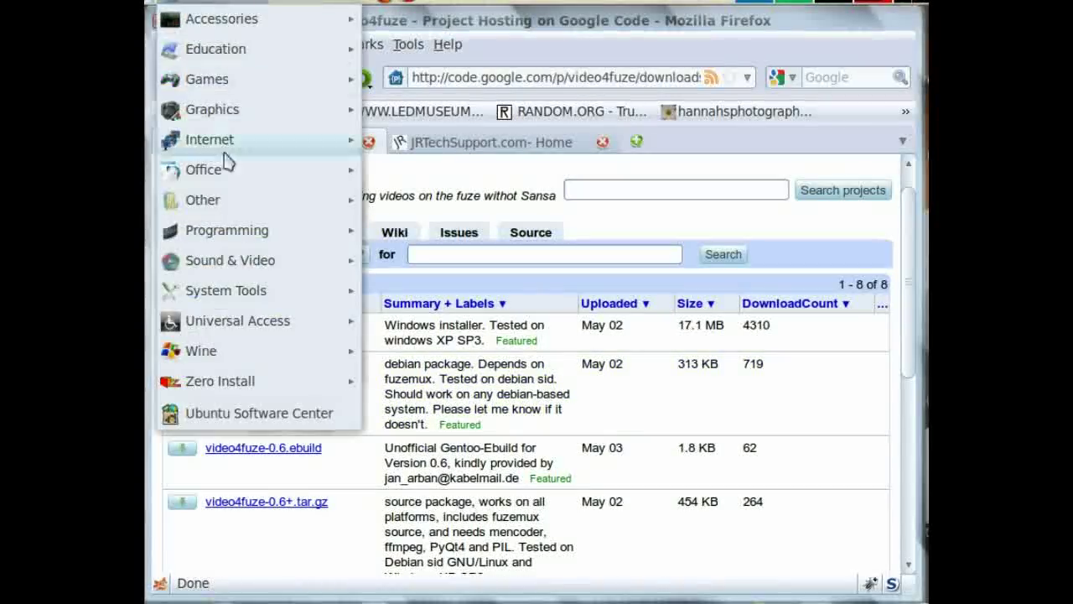
{"action": "mouse_move", "coordinate": [233, 208]}
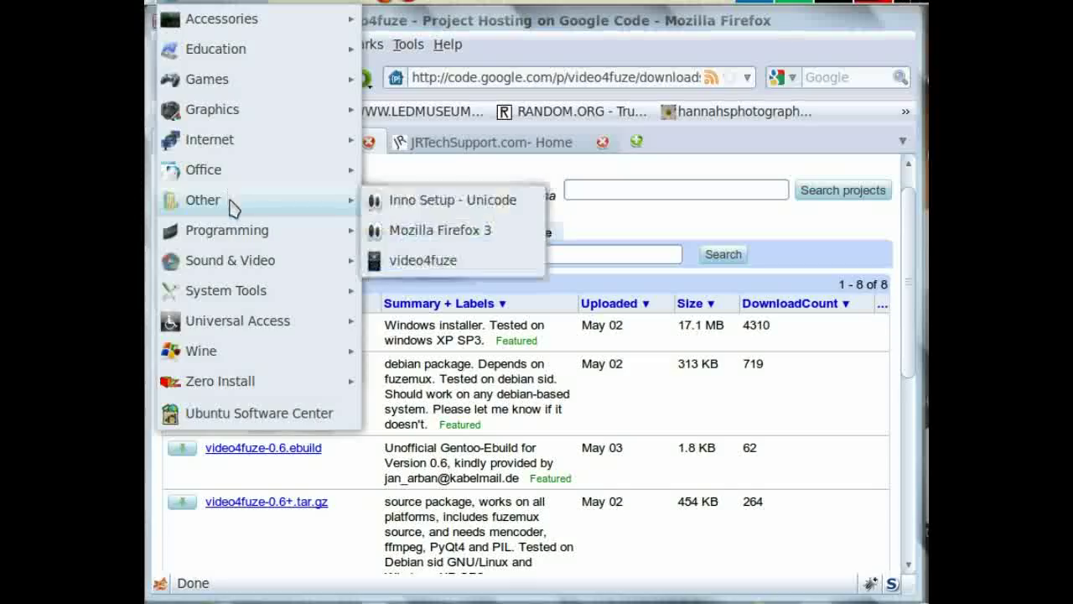
{"action": "left_click", "coordinate": [424, 259]}
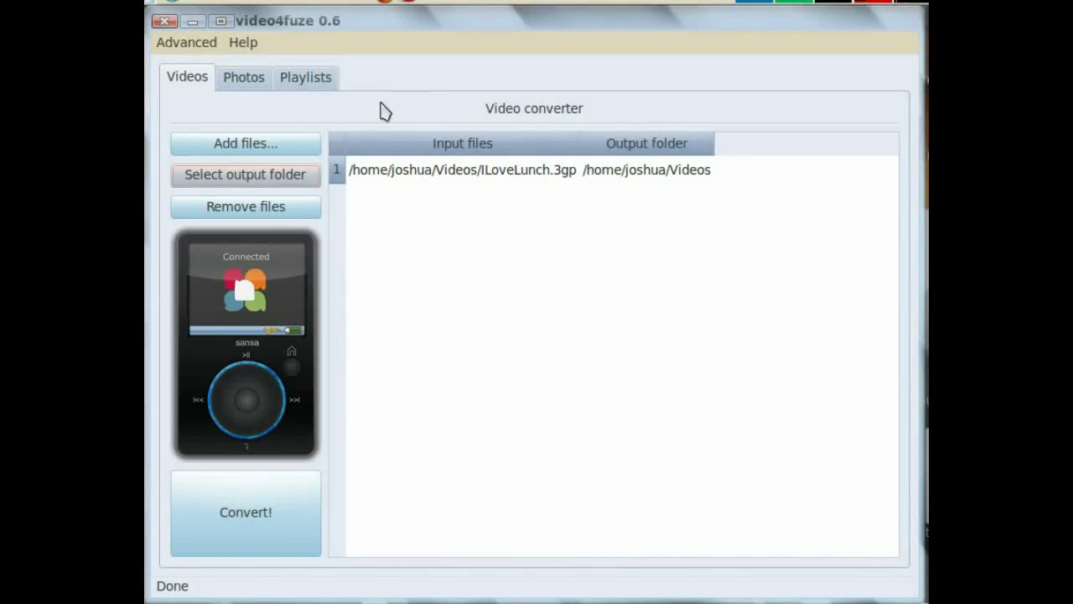
{"action": "left_click", "coordinate": [264, 146]}
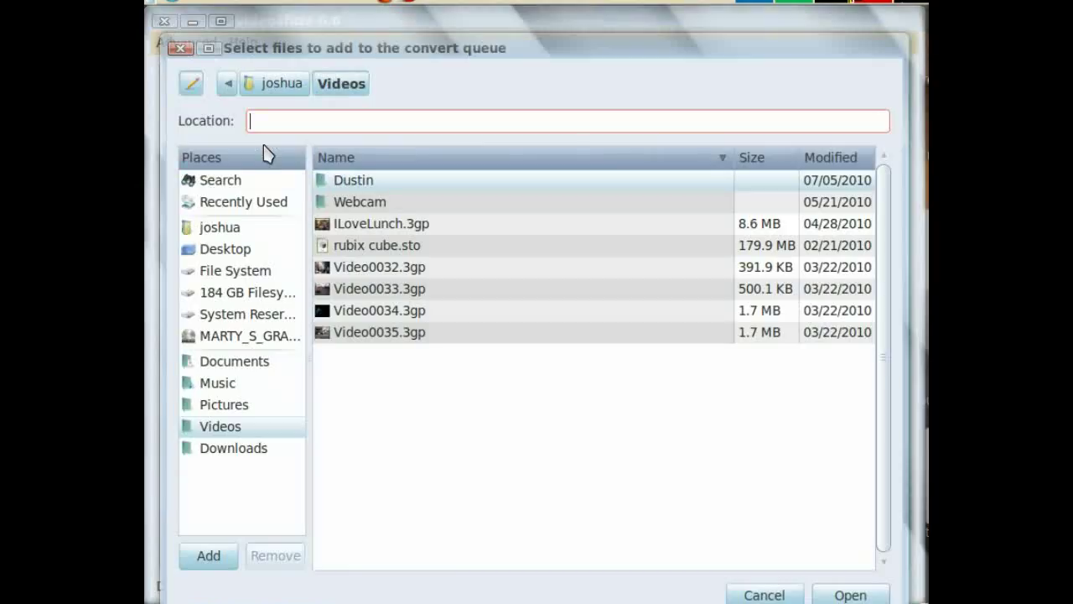
{"action": "double_click", "coordinate": [389, 227]}
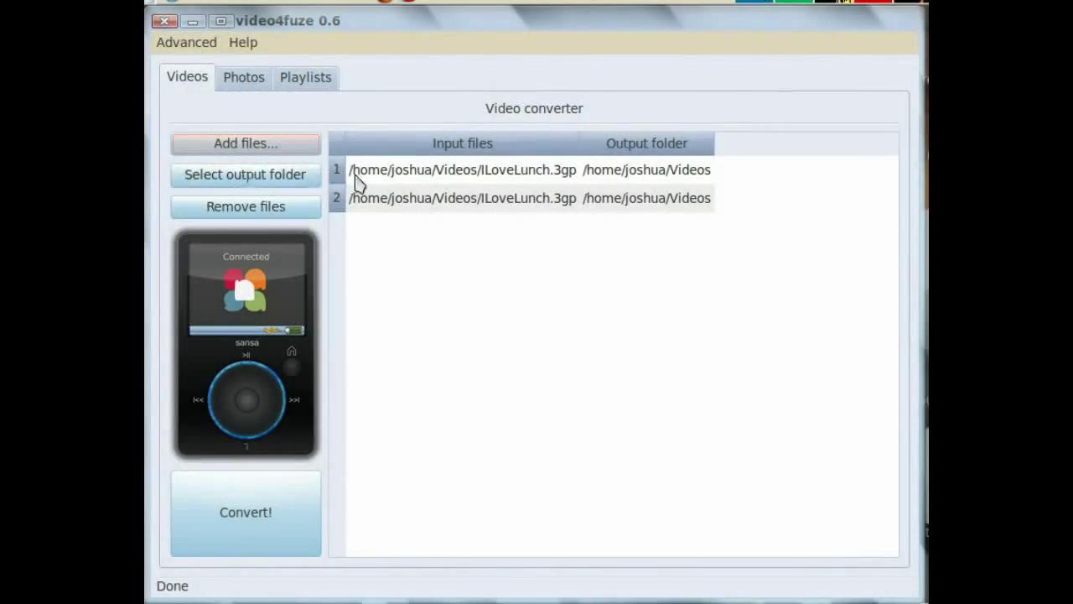
Step: Remove the duplicate ILoveLunch.3gp row and set the output folder to Videos
{"action": "left_click", "coordinate": [417, 178]}
{"action": "left_click", "coordinate": [295, 213]}
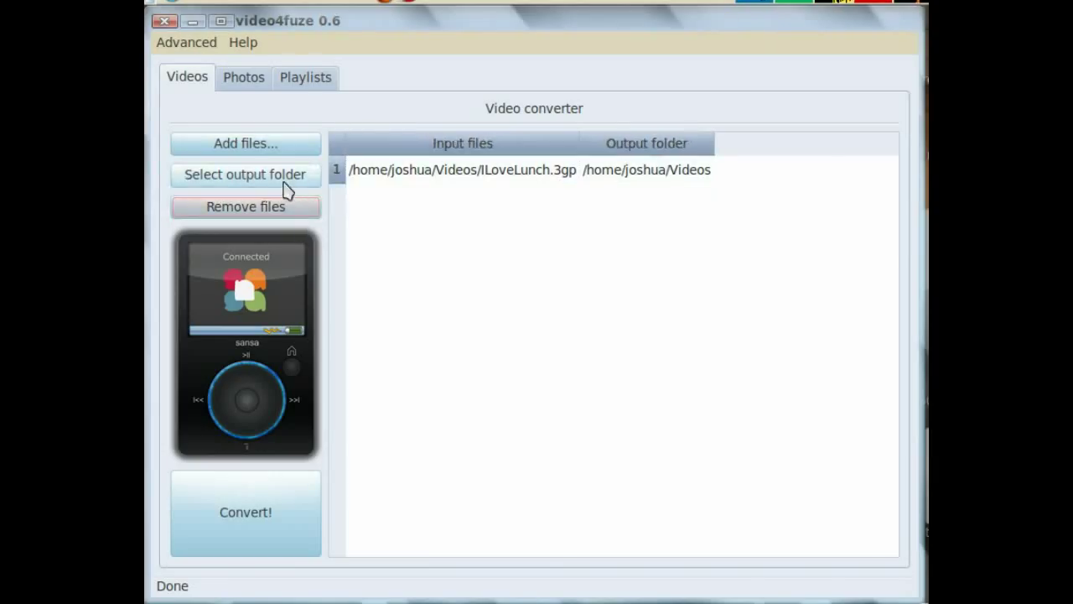
{"action": "left_click", "coordinate": [283, 183]}
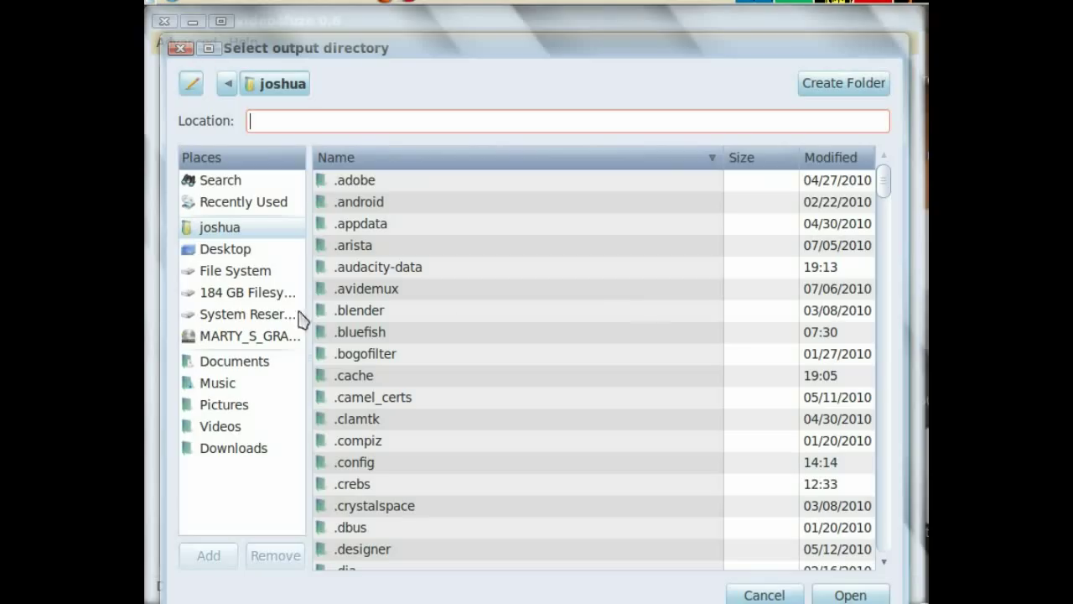
{"action": "left_click", "coordinate": [219, 429]}
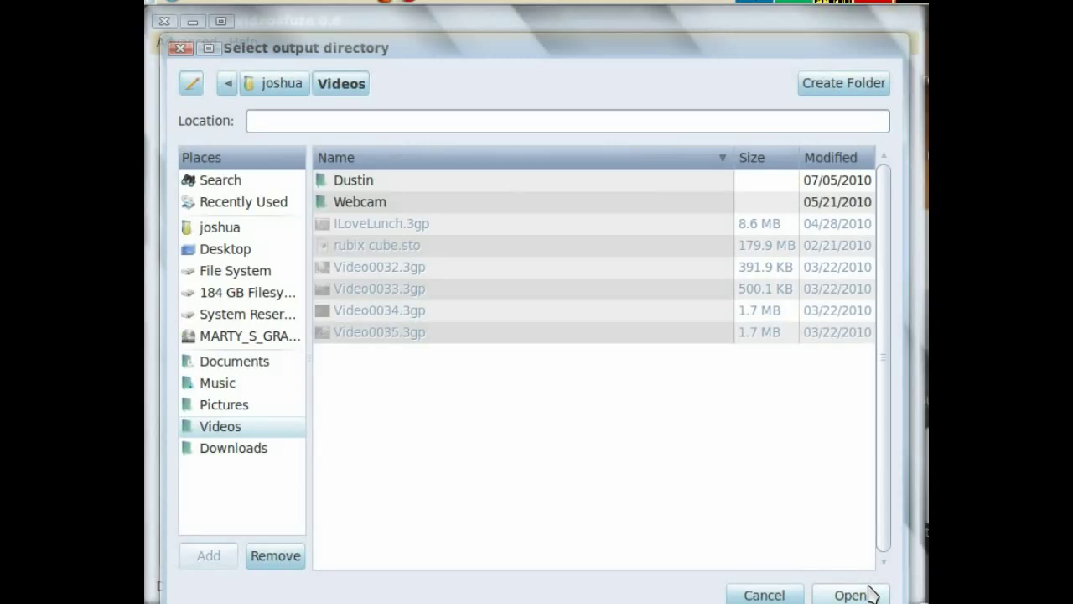
{"action": "left_click", "coordinate": [870, 595]}
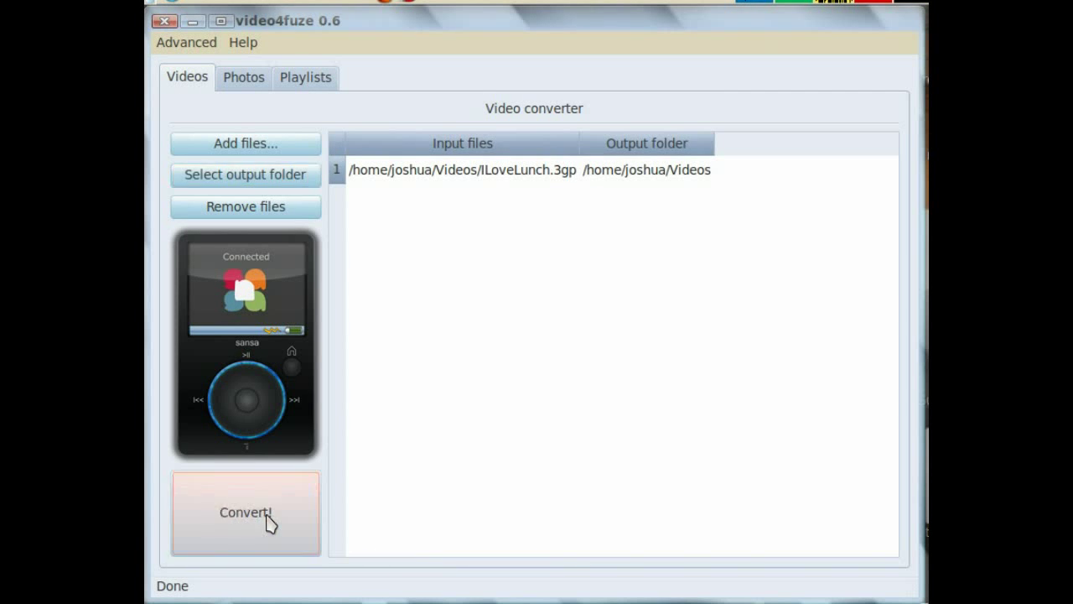
Step: Convert ILoveLunch.3gp to Fuze format with Convert!
{"action": "left_click", "coordinate": [266, 517]}
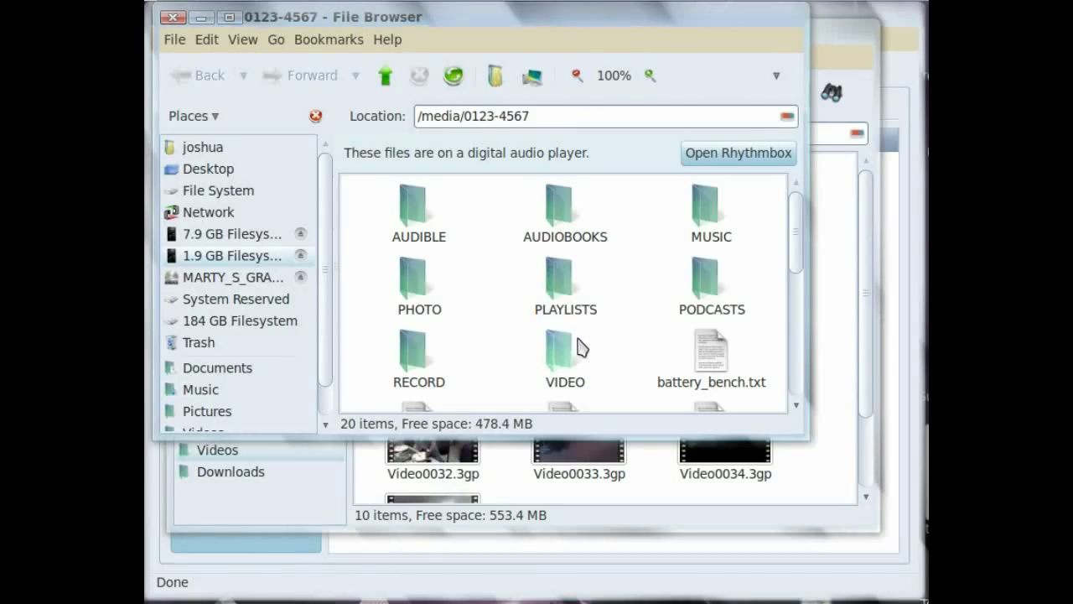
Step: Copy ILoveLunch_fuze.avi and ILoveLunch_fuze.thm from Videos into the player's VIDEO folder
{"action": "left_click", "coordinate": [715, 513]}
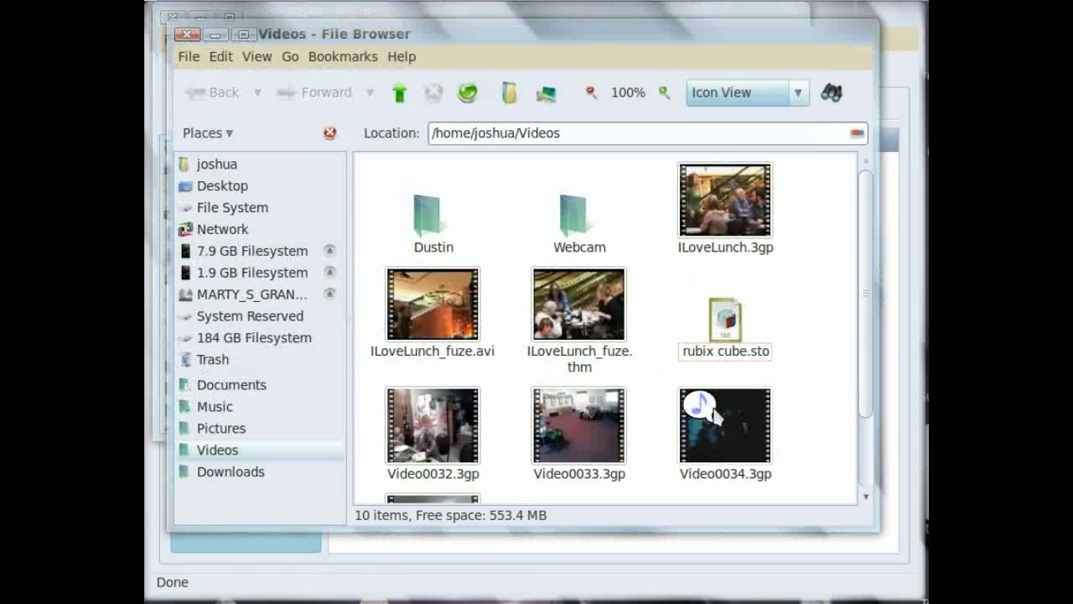
{"action": "left_click", "coordinate": [597, 308]}
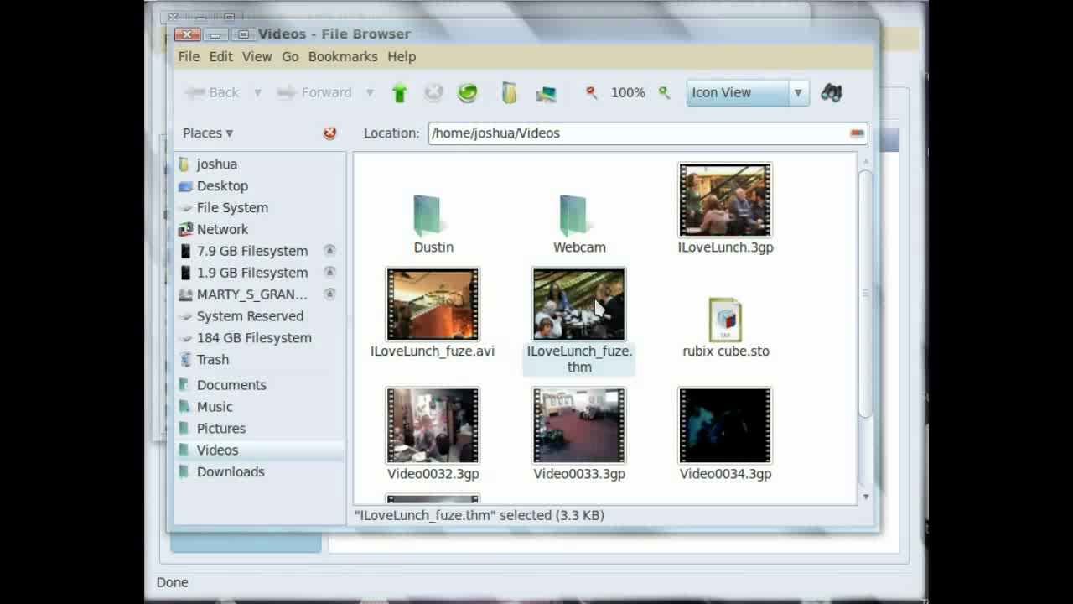
{"action": "left_click", "coordinate": [423, 294], "text": "ctrl"}
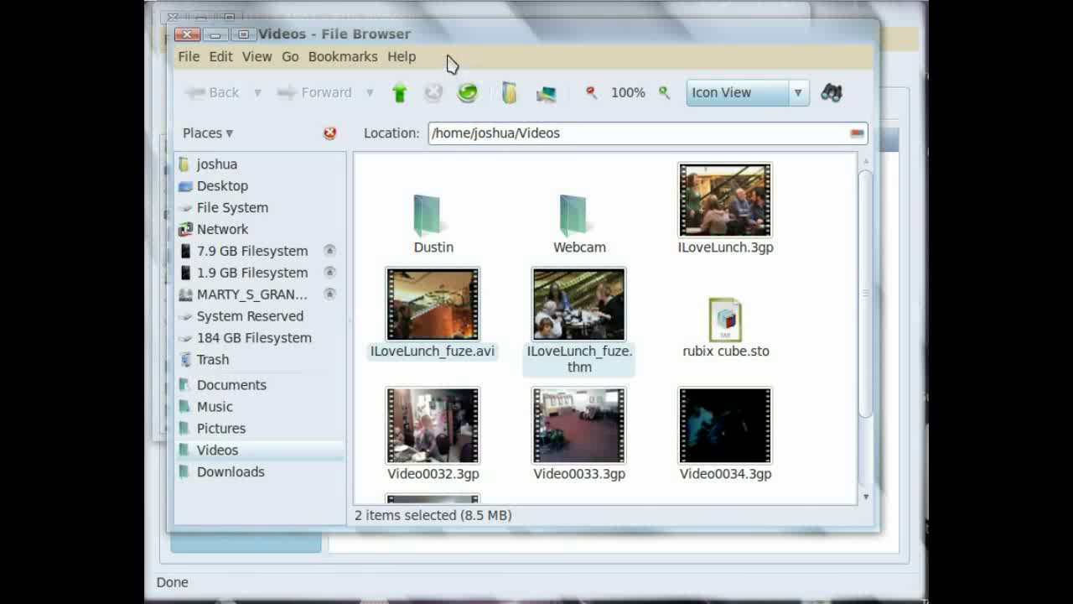
{"action": "left_click_drag", "start_coordinate": [445, 36], "coordinate": [701, 42]}
{"action": "left_click", "coordinate": [377, 252]}
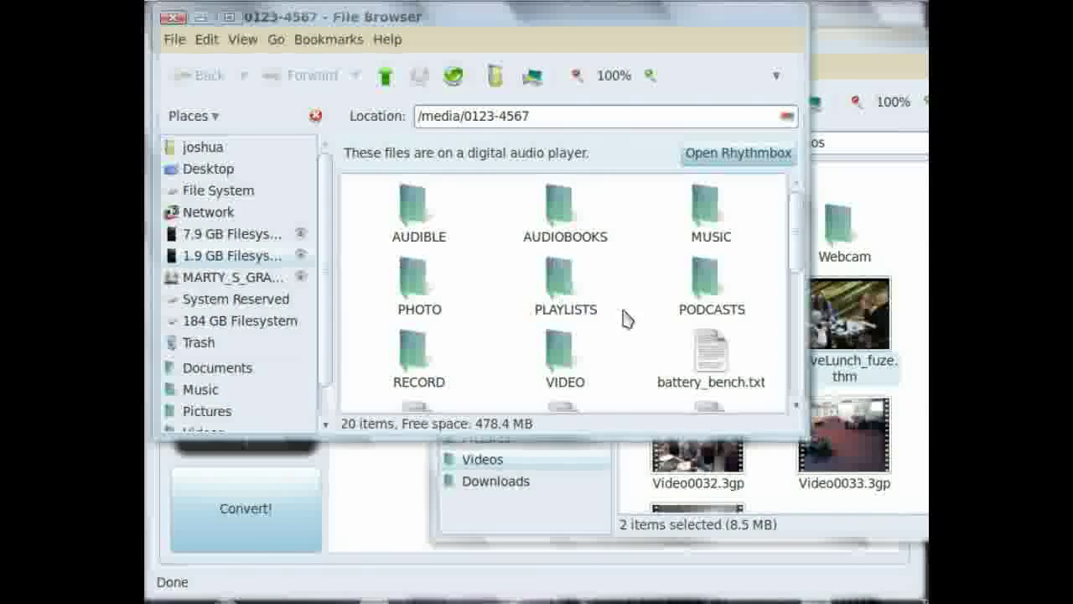
{"action": "double_click", "coordinate": [553, 362]}
{"action": "left_click", "coordinate": [872, 60]}
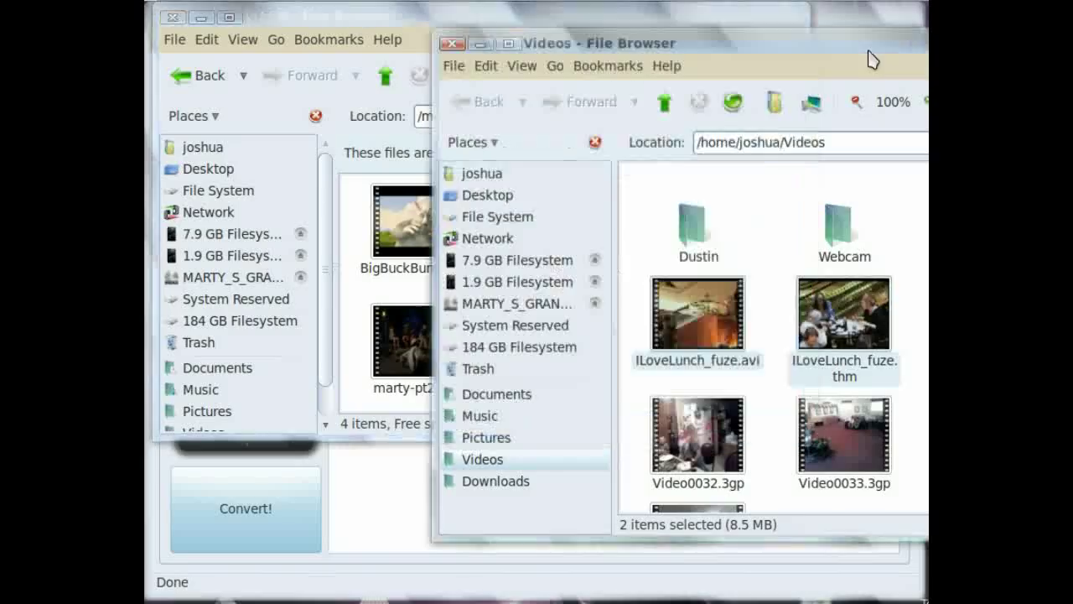
{"action": "left_click_drag", "start_coordinate": [809, 328], "coordinate": [366, 293]}
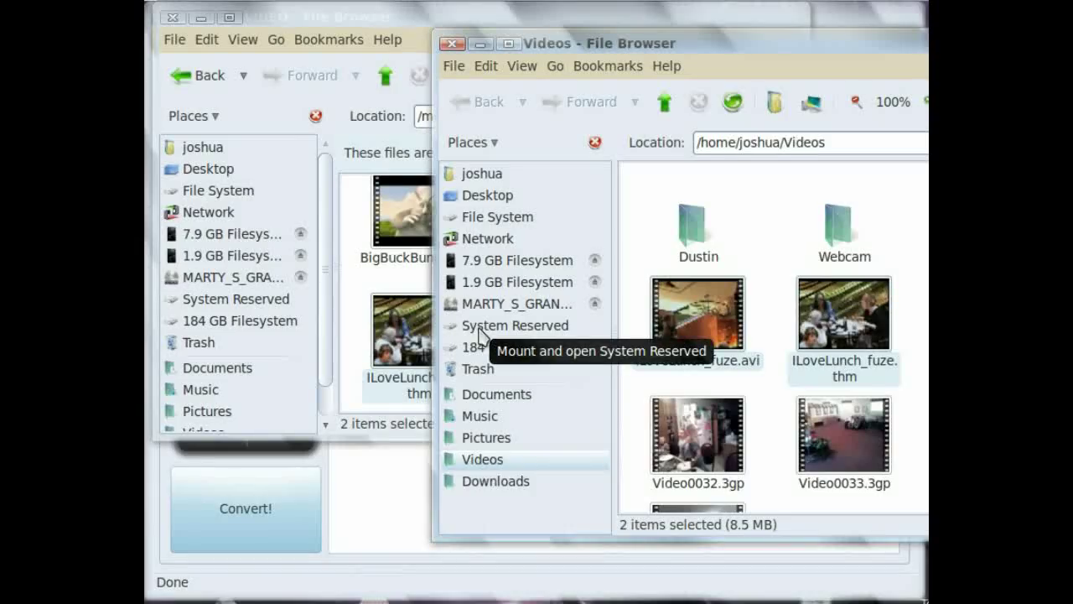
Step: Close the Videos window and safely remove the 1.9 GB Filesystem drive
{"action": "left_click", "coordinate": [452, 44]}
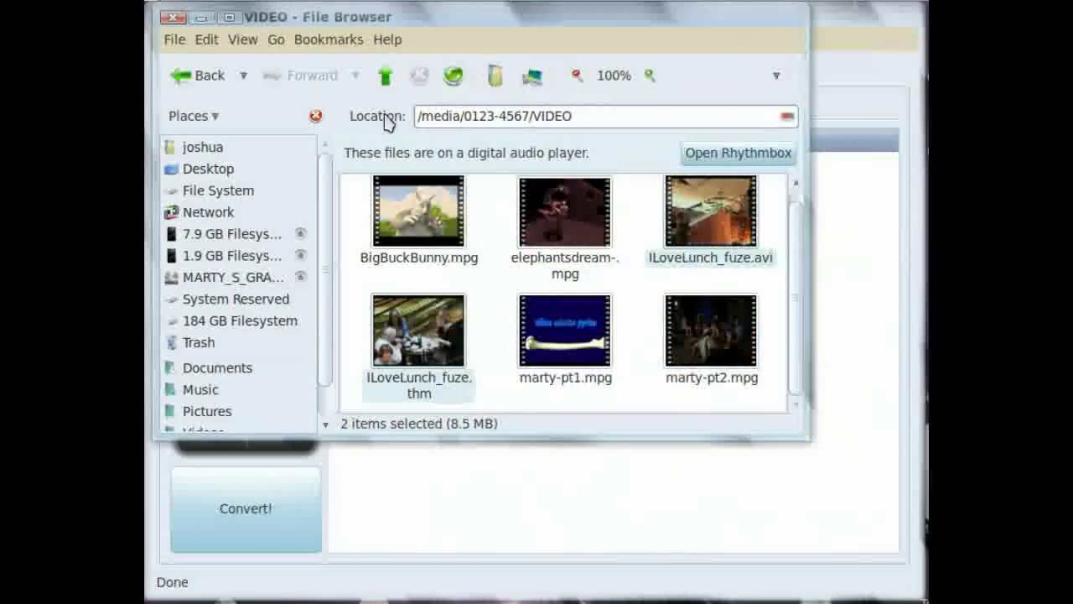
{"action": "right_click", "coordinate": [251, 255]}
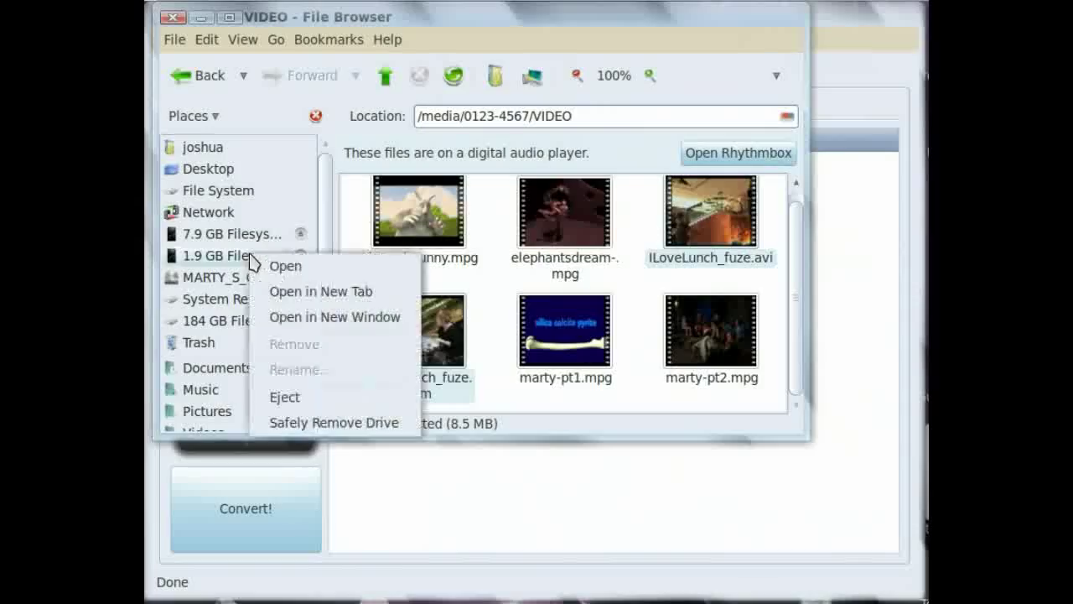
{"action": "left_click", "coordinate": [333, 422]}
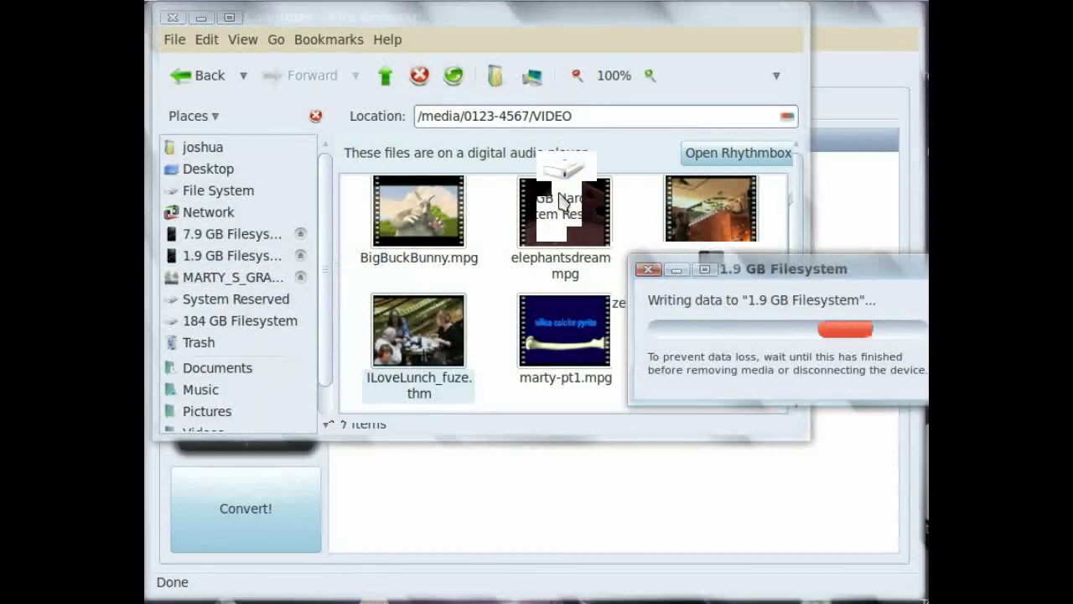